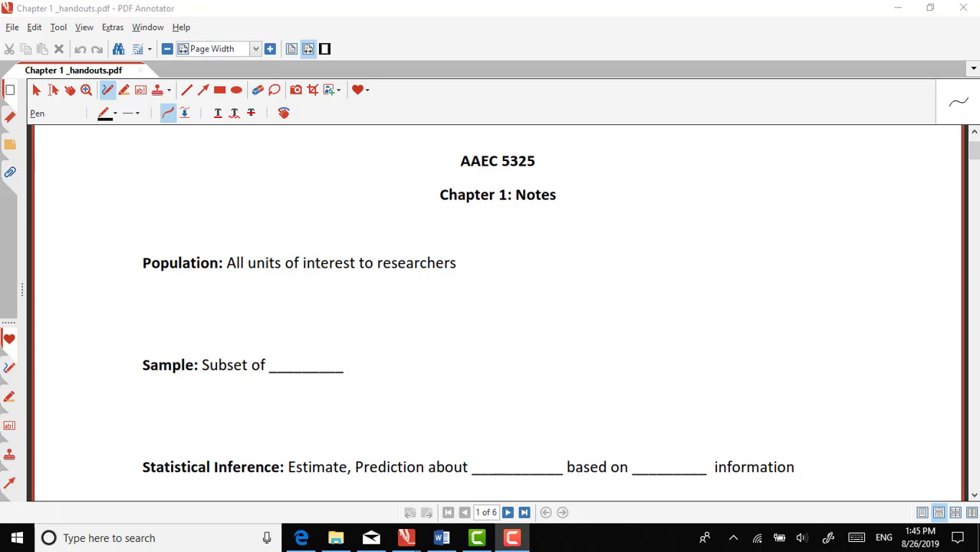
Handwrite 'e.g., all Texas households' on the line beneath the Population definition on page 1.
click(444, 299)
mouse_move(448, 296)
mouse_down()
mouse_move(483, 308)
mouse_move(567, 294)
mouse_move(571, 279)
mouse_move(578, 291)
mouse_up()
click(476, 305)
drag(581, 286, 581, 295)
drag(598, 289, 624, 293)
drag(624, 289, 638, 289)
drag(646, 288, 680, 294)
drag(687, 289, 694, 293)
drag(707, 287, 724, 296)
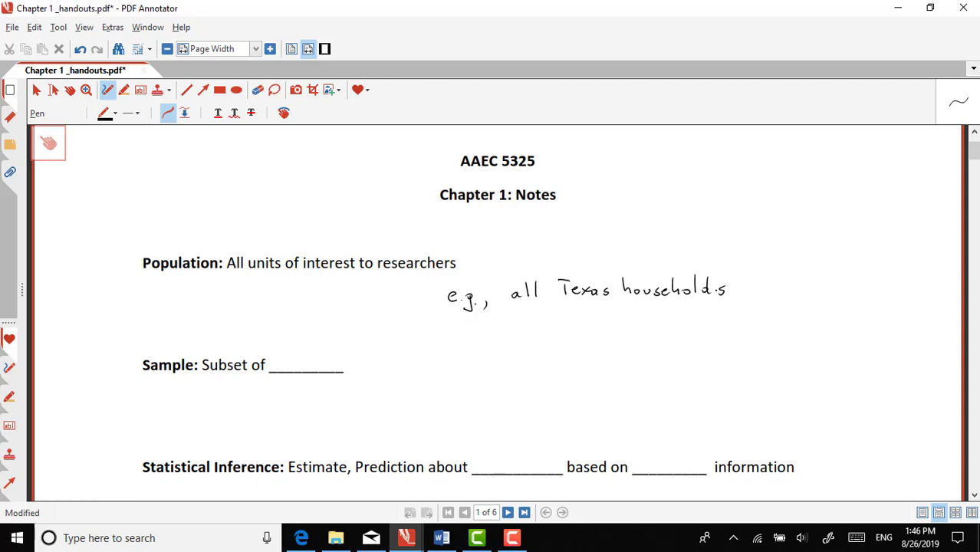
Write 'population' in the Sample blank, then 'e.g., sample of Texas households' beside it.
mouse_move(285, 366)
mouse_down()
mouse_move(324, 353)
mouse_move(376, 363)
mouse_up()
mouse_move(449, 364)
mouse_down()
mouse_move(483, 376)
mouse_move(507, 371)
mouse_up()
mouse_move(521, 363)
mouse_down()
mouse_move(544, 371)
mouse_move(603, 359)
mouse_move(629, 371)
mouse_up()
mouse_move(622, 357)
mouse_down()
mouse_move(640, 356)
mouse_move(657, 373)
mouse_up()
mouse_move(657, 363)
mouse_down()
mouse_move(648, 372)
mouse_move(706, 361)
mouse_up()
drag(711, 362, 762, 362)
mouse_move(774, 348)
mouse_down()
mouse_move(773, 367)
mouse_move(792, 366)
mouse_up()
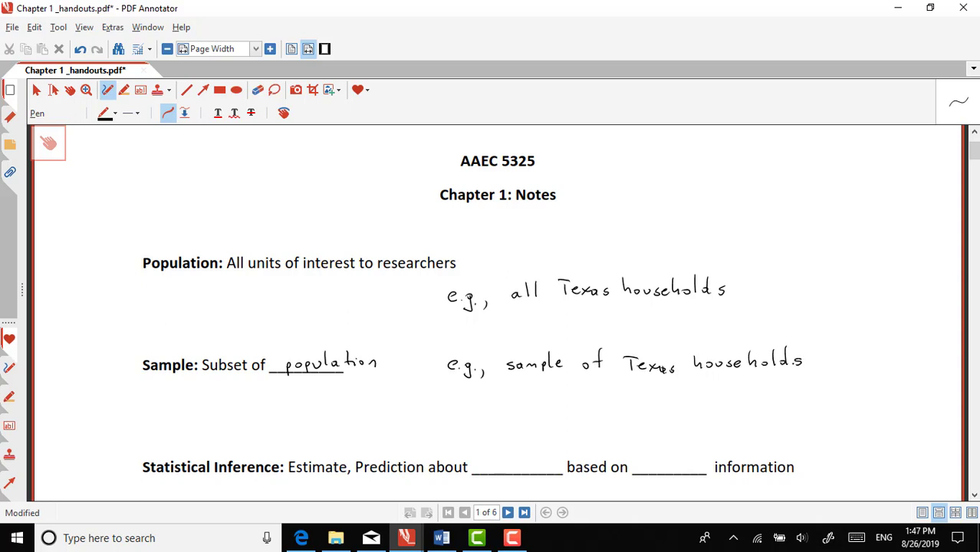
Handwrite 'population' and 'sample' into the two Statistical Inference blanks.
scroll(868, 311, down, 3)
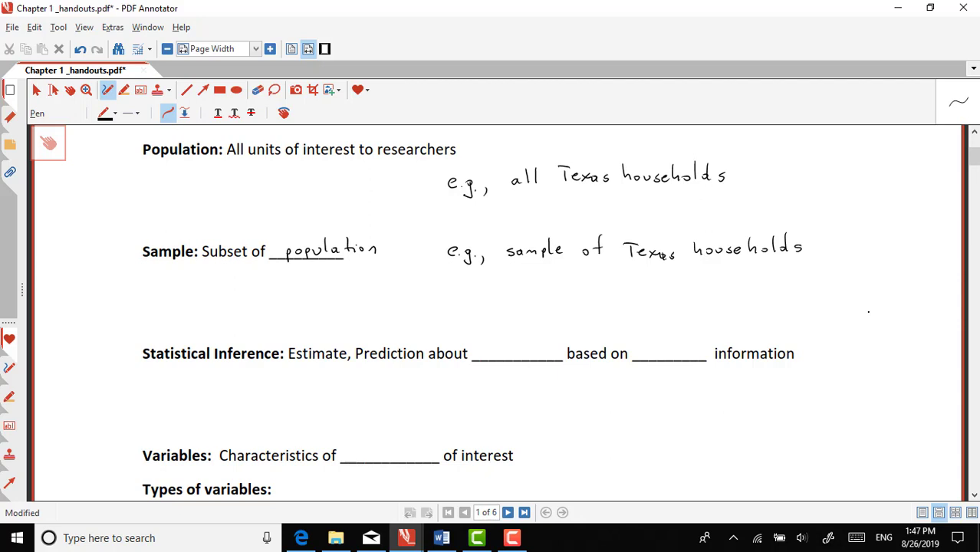
drag(477, 351, 522, 356)
mouse_move(525, 337)
mouse_down()
mouse_move(532, 355)
mouse_move(549, 355)
mouse_up()
drag(644, 351, 697, 357)
click(660, 344)
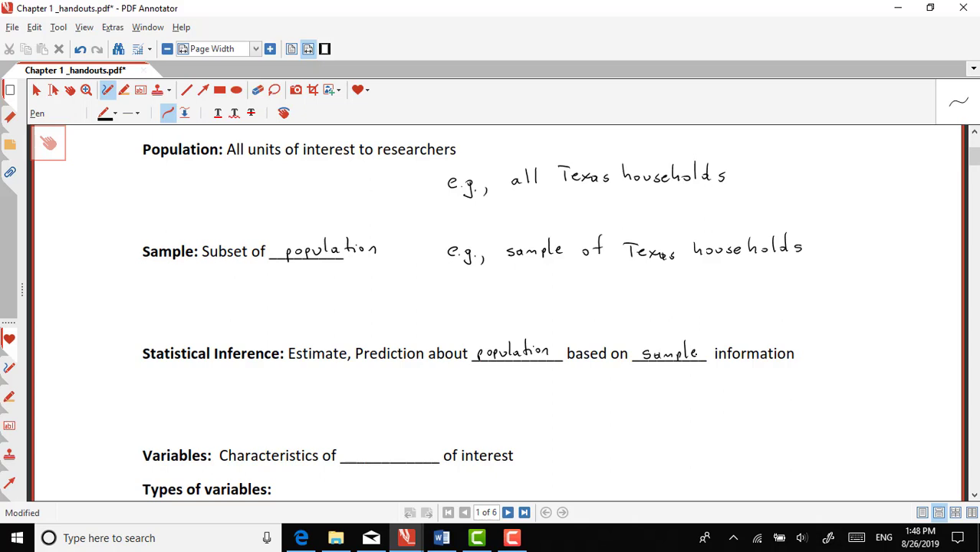
Write 'population' in the Variables blank so it reads 'Characteristics of population of interest'.
scroll(690, 330, down, 6)
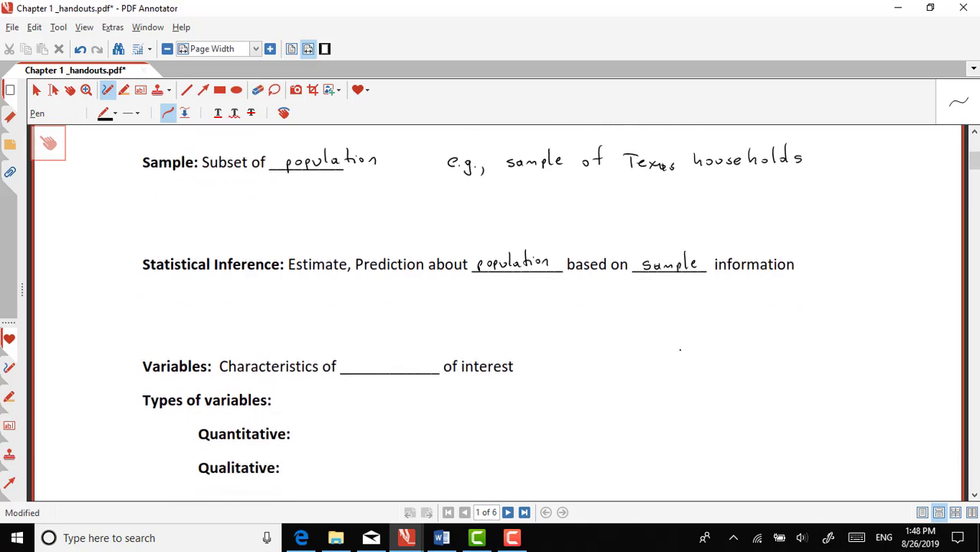
scroll(698, 329, down, 2)
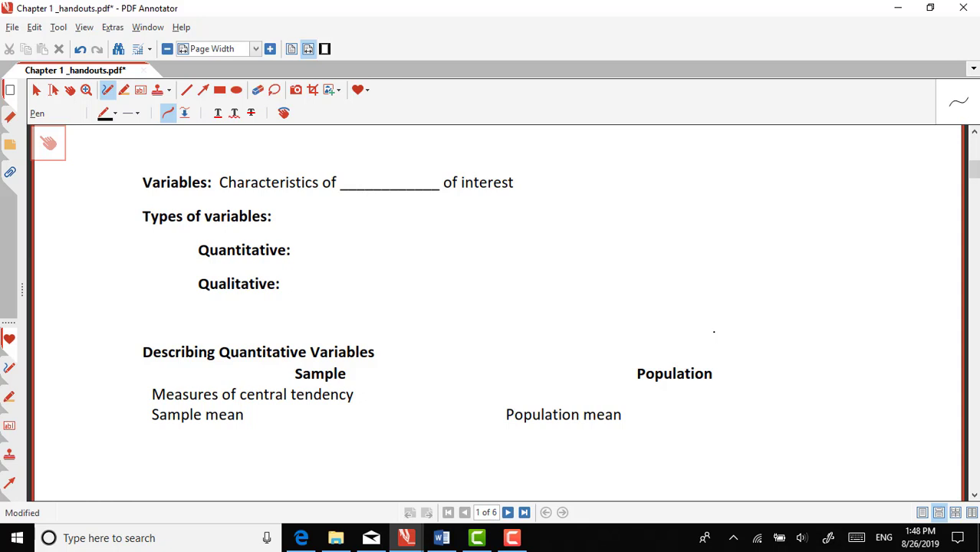
mouse_move(350, 183)
mouse_down()
mouse_move(390, 165)
mouse_move(395, 183)
mouse_move(431, 181)
mouse_up()
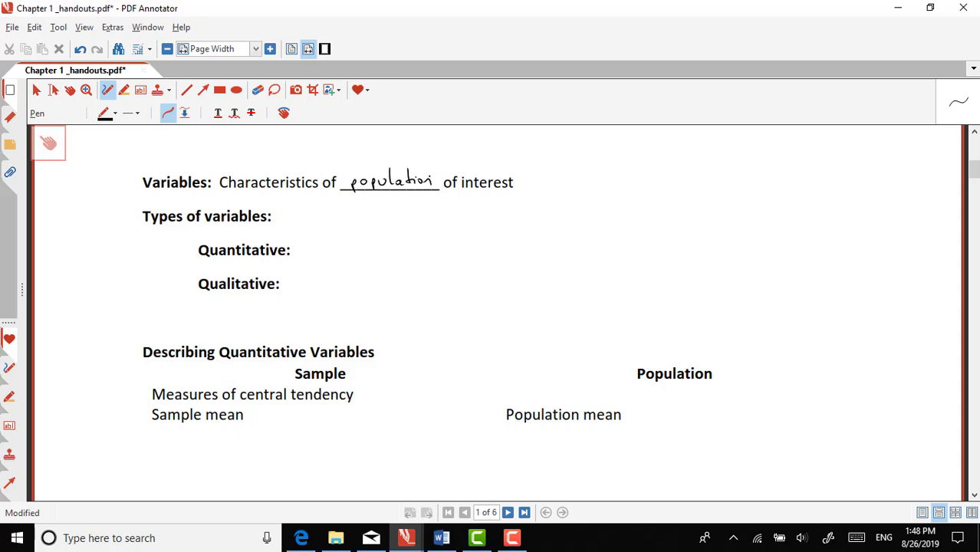
Handwrite 'e.g., - income - diet quality' as variable examples beside Variables.
drag(588, 177, 620, 189)
drag(635, 181, 644, 181)
drag(653, 181, 696, 183)
drag(633, 202, 667, 205)
drag(669, 198, 679, 206)
mouse_move(684, 191)
mouse_down()
mouse_move(686, 206)
mouse_move(702, 204)
mouse_up()
mouse_move(708, 198)
mouse_down()
mouse_move(707, 214)
mouse_move(715, 204)
mouse_up()
drag(712, 199, 734, 204)
mouse_move(735, 185)
mouse_down()
mouse_move(735, 204)
mouse_move(752, 197)
mouse_up()
drag(753, 198, 756, 216)
Add '- purchasing power' as a third example and begin the Quantitative definition with 'related'.
drag(634, 226, 645, 226)
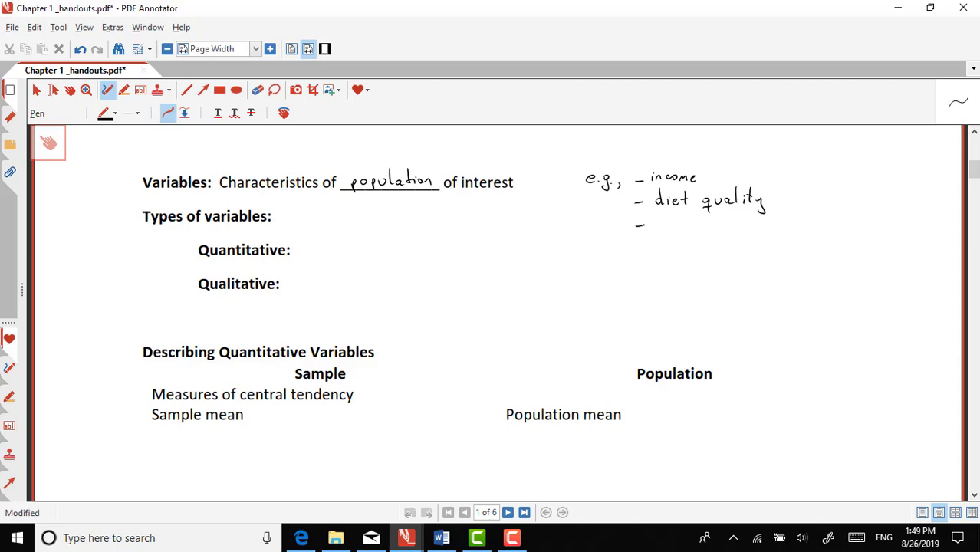
mouse_move(654, 223)
mouse_down()
mouse_move(733, 230)
mouse_move(727, 239)
mouse_move(787, 229)
mouse_up()
drag(785, 224, 795, 223)
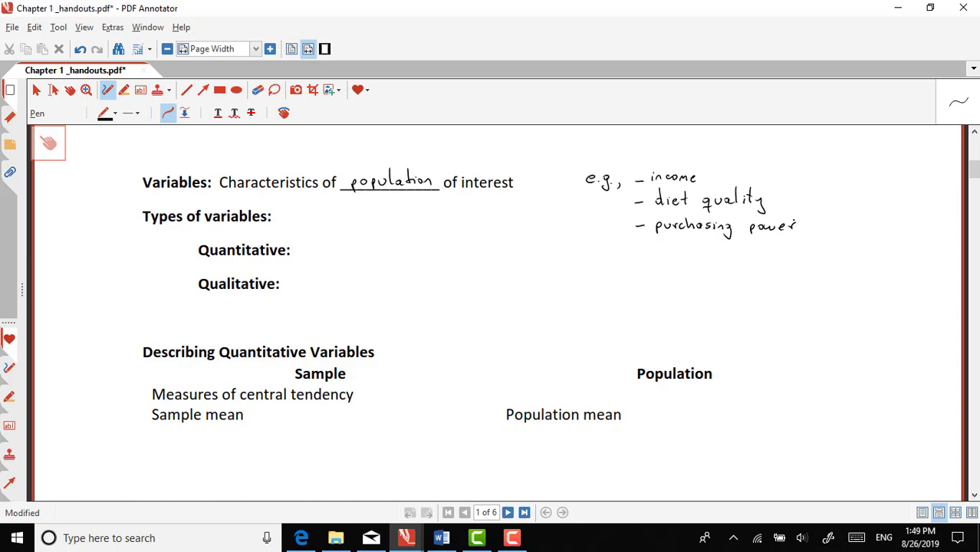
mouse_move(301, 251)
mouse_down()
mouse_move(346, 251)
mouse_move(355, 241)
mouse_move(406, 254)
mouse_move(554, 248)
mouse_up()
Finish the Quantitative line with 'that can be measured. e.g., income'.
mouse_move(554, 240)
mouse_down()
mouse_move(579, 252)
mouse_move(741, 252)
mouse_up()
click(757, 252)
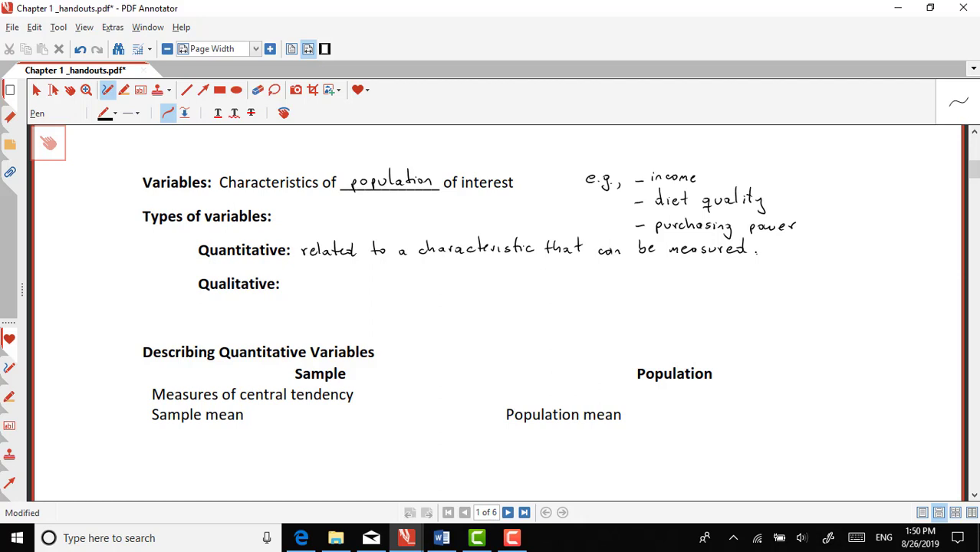
mouse_move(789, 249)
mouse_down()
mouse_move(799, 262)
mouse_move(856, 248)
mouse_up()
click(830, 250)
drag(857, 253, 877, 250)
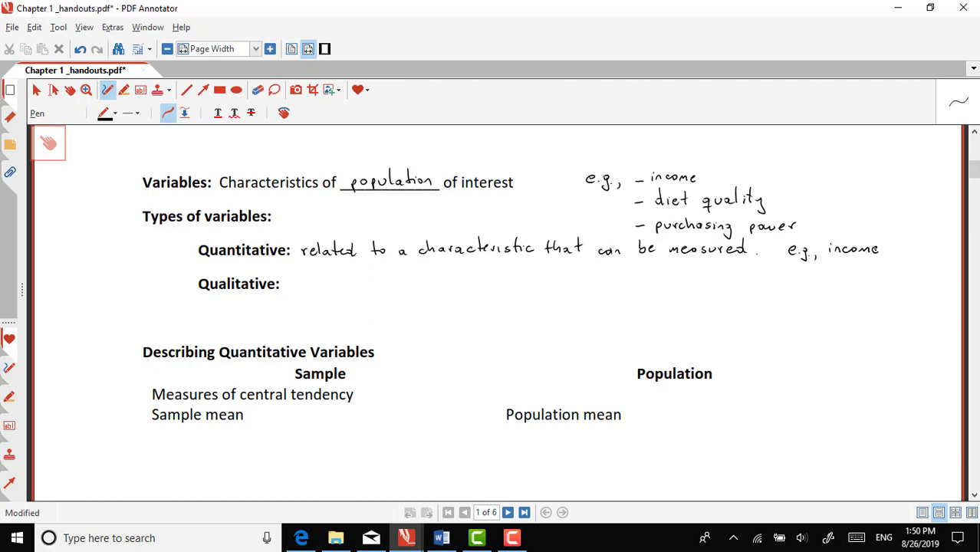